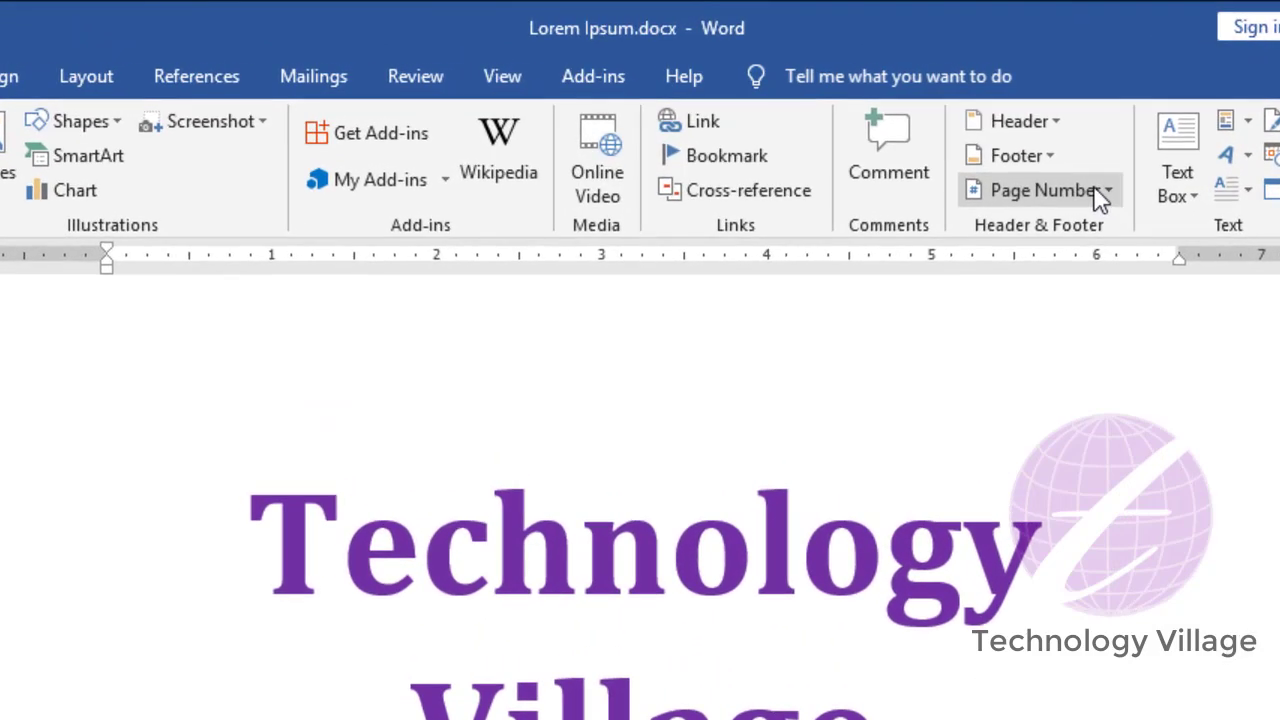
Edit the page header and turn on Different First Page so the cover gets its own header.
click(1103, 189)
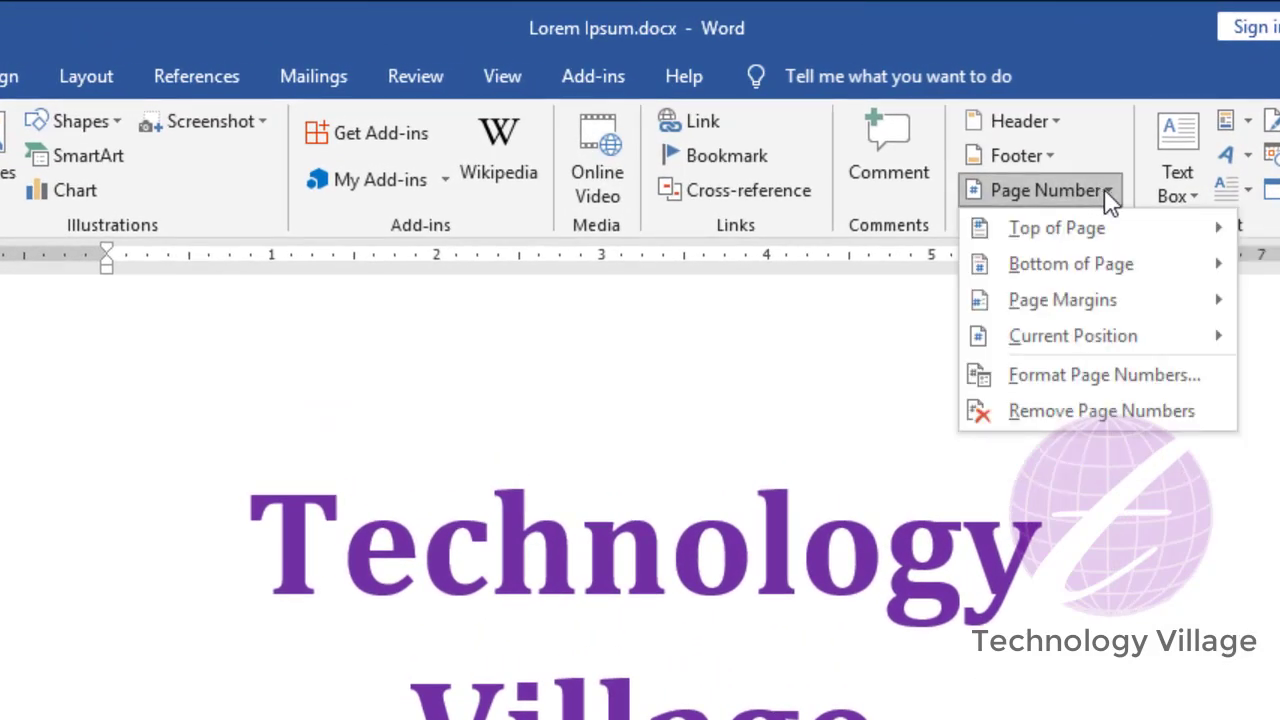
click(1079, 676)
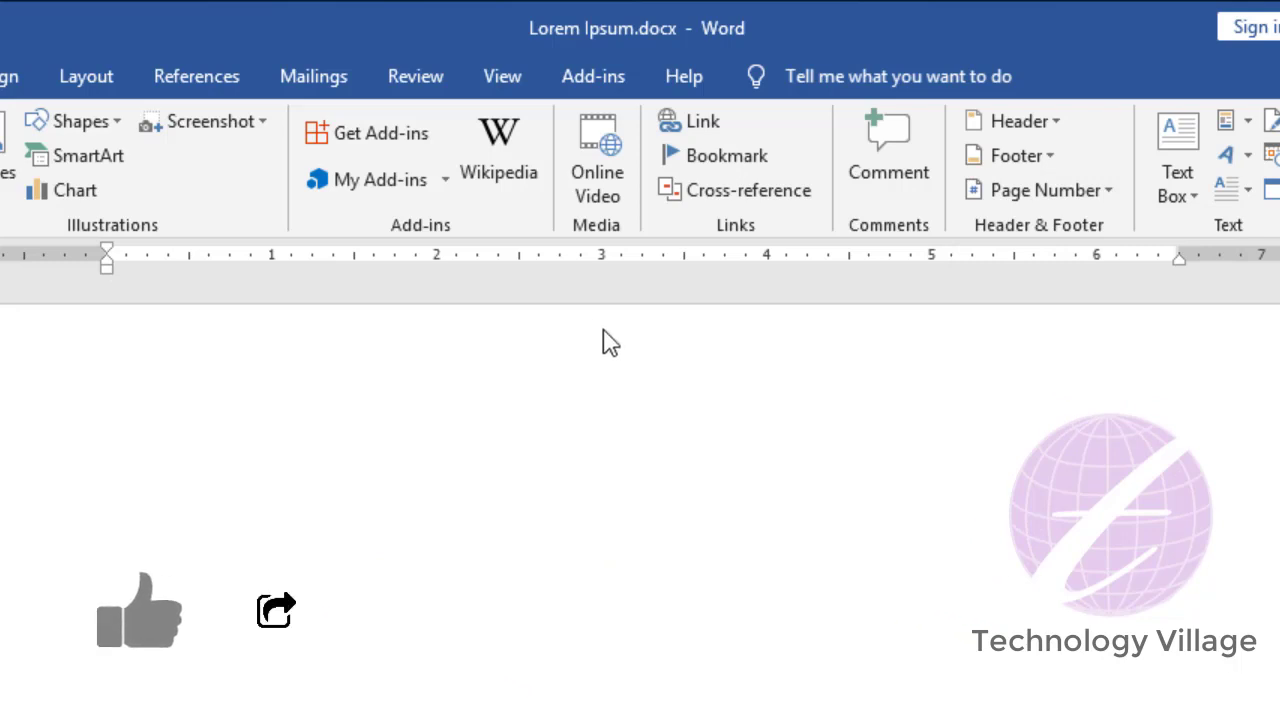
right_click(650, 355)
click(762, 389)
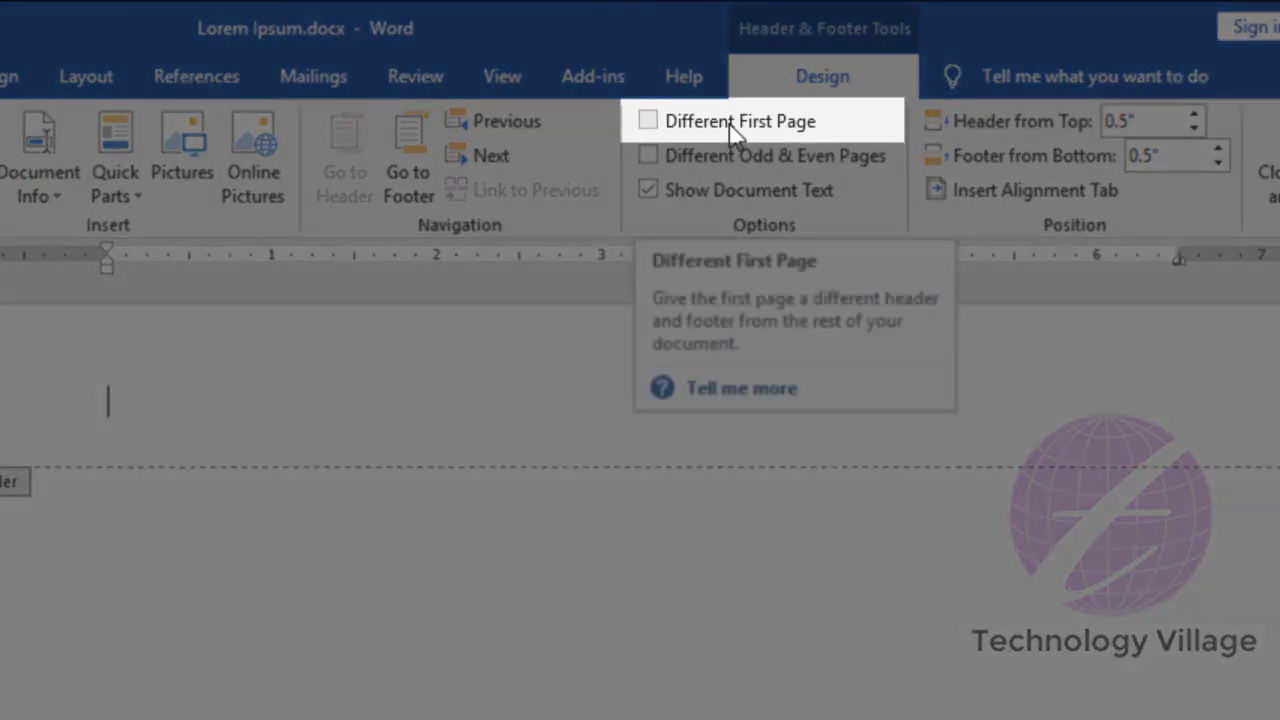
click(649, 124)
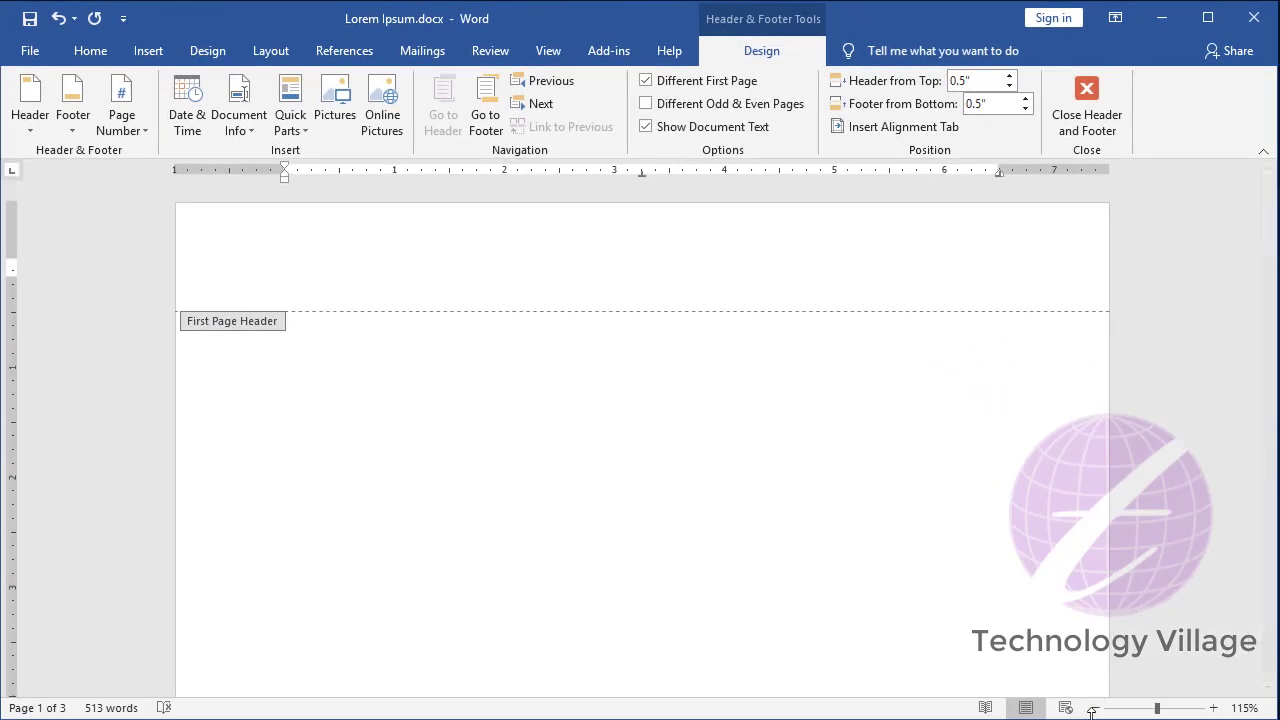
Zoom out until two pages show side by side.
click(1096, 708)
click(1096, 708)
click(1096, 708)
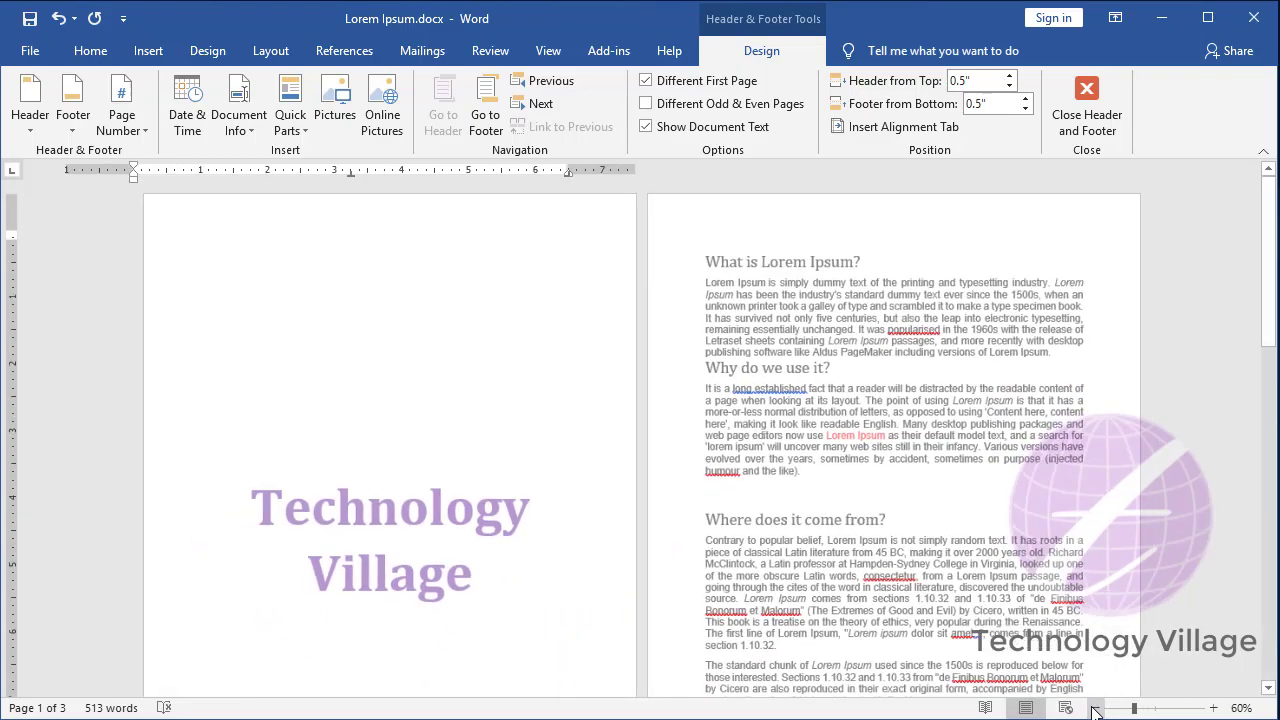
click(1096, 708)
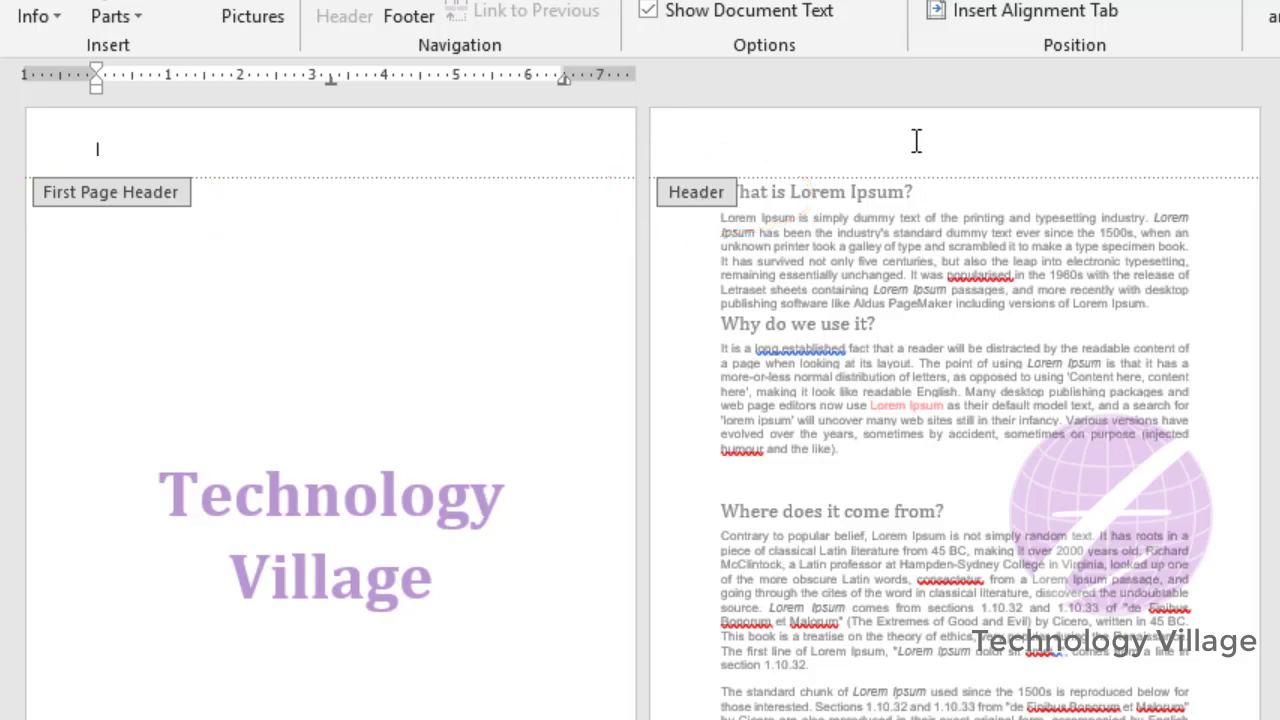
Insert a Plain Number 2 page number, centred at the top of page two's header.
click(941, 145)
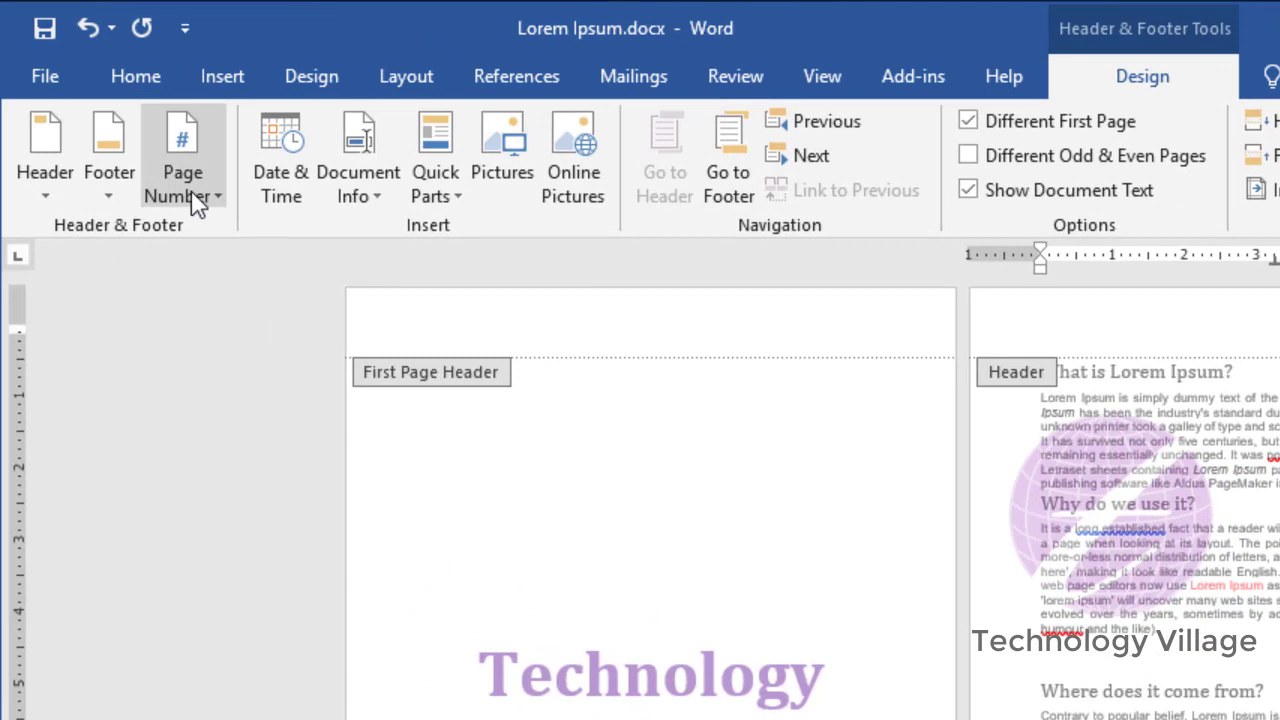
click(197, 203)
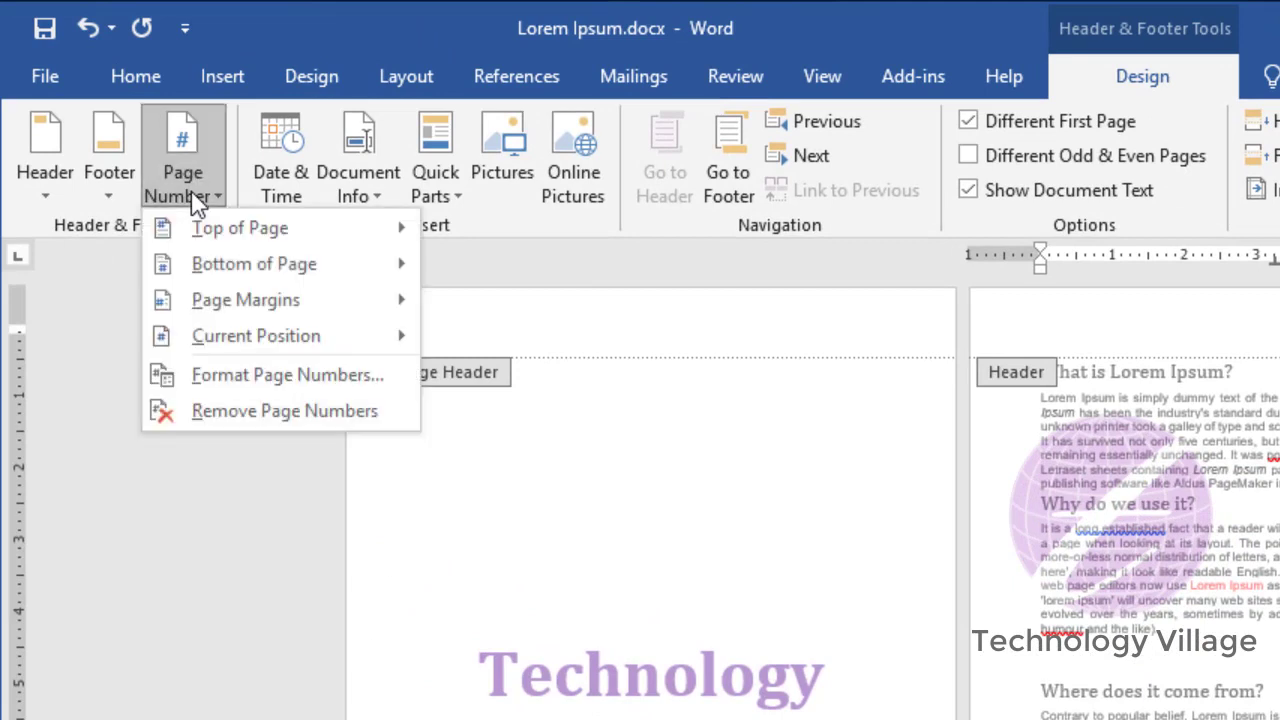
mouse_move(215, 228)
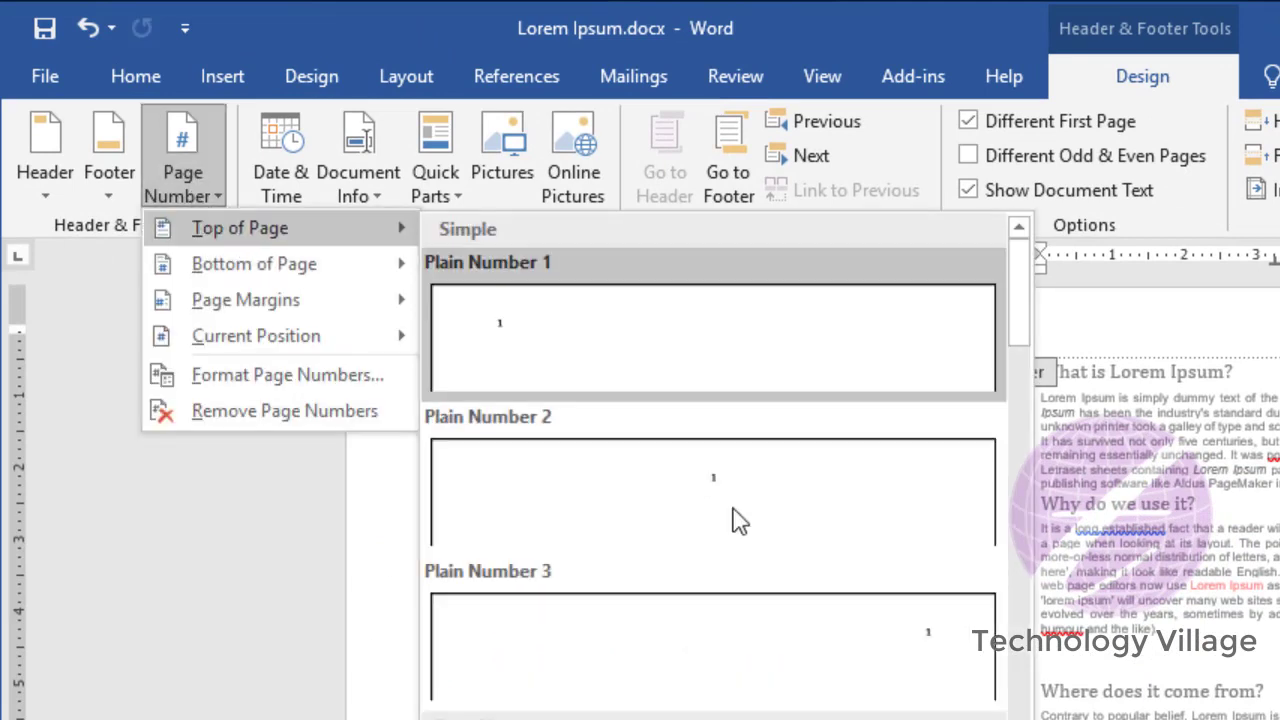
click(763, 506)
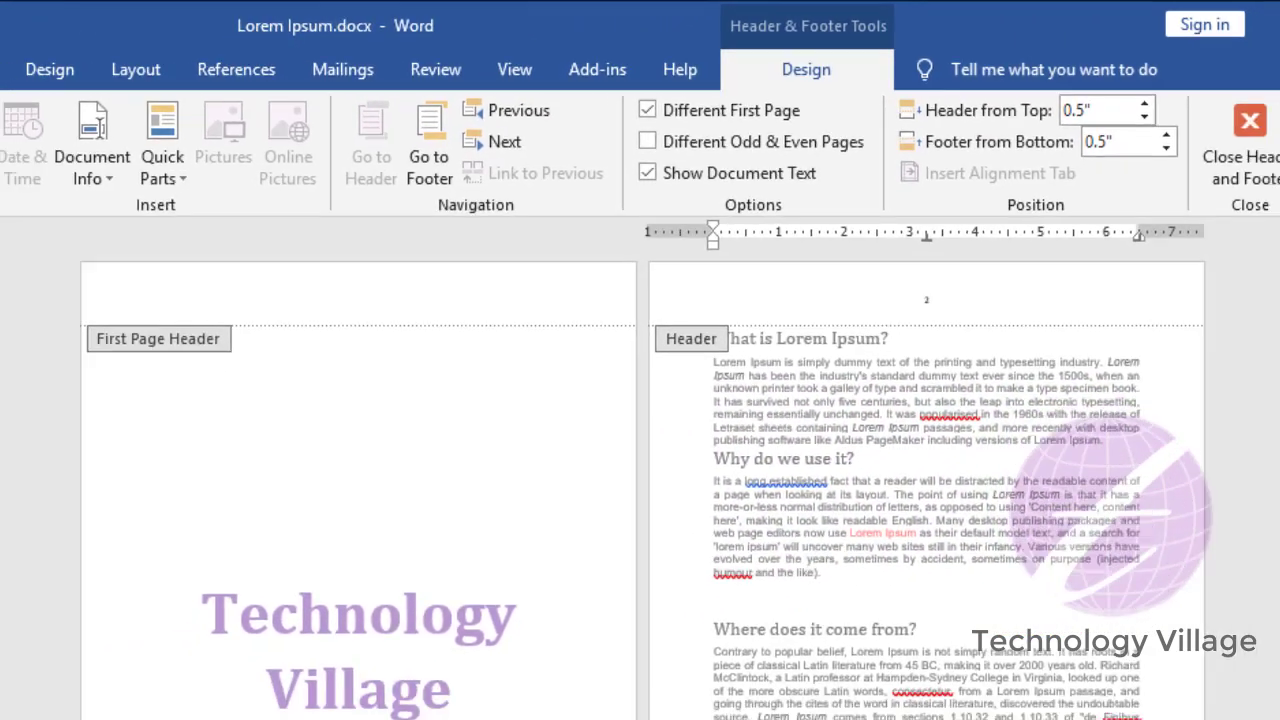
Zoom in closer on page two.
click(1212, 708)
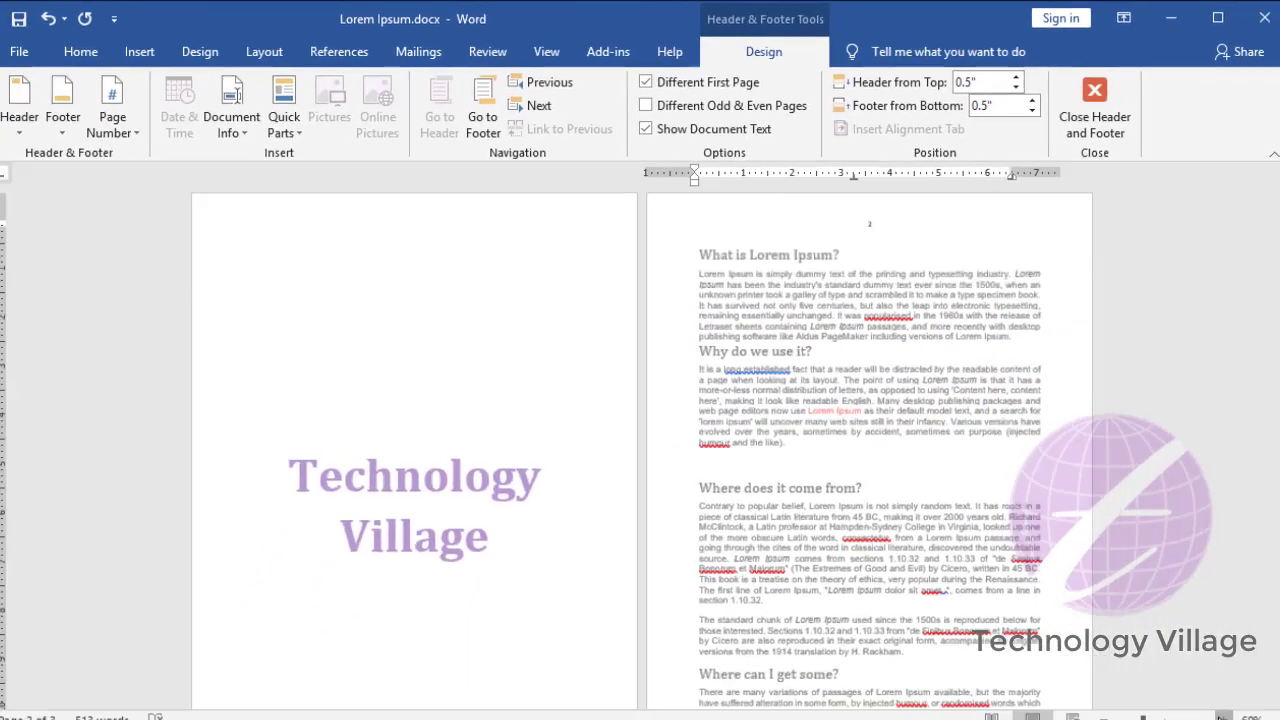
click(1212, 708)
click(1212, 708)
click(1212, 708)
click(1212, 708)
click(1212, 708)
click(1212, 708)
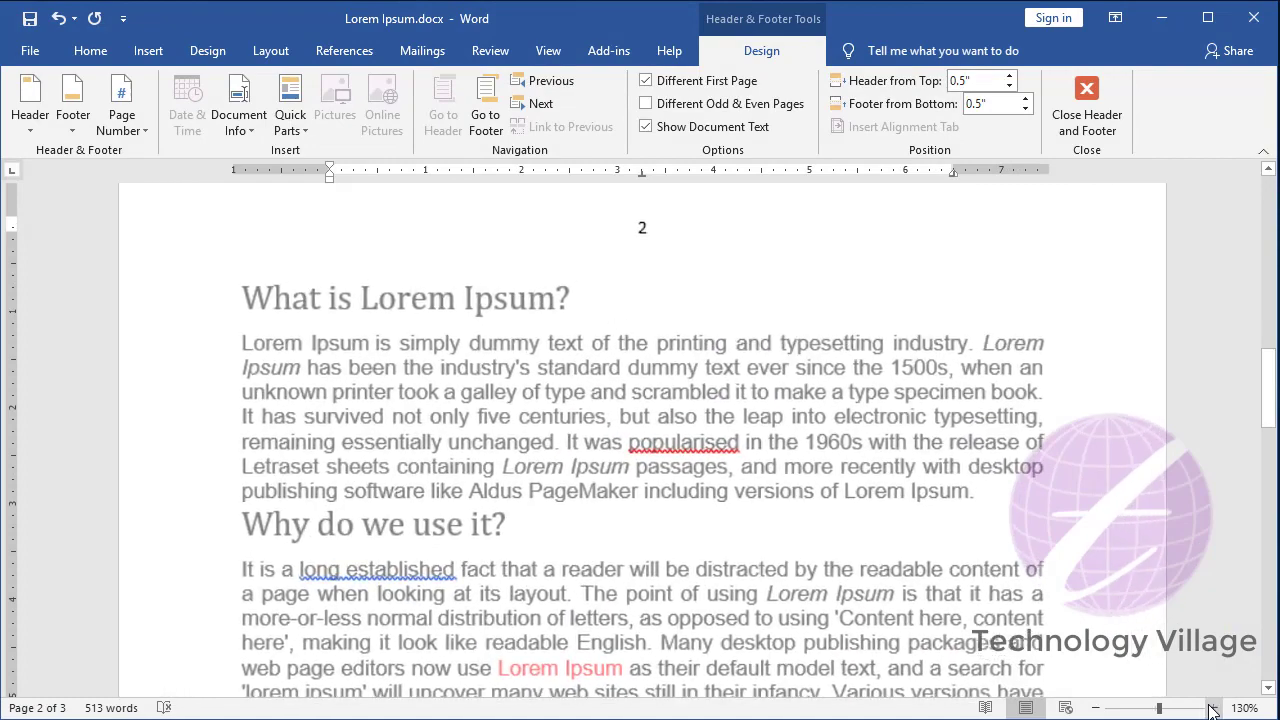
Remove the page number 2 from page two's header, leaving it empty.
scroll(676, 257, up, 2)
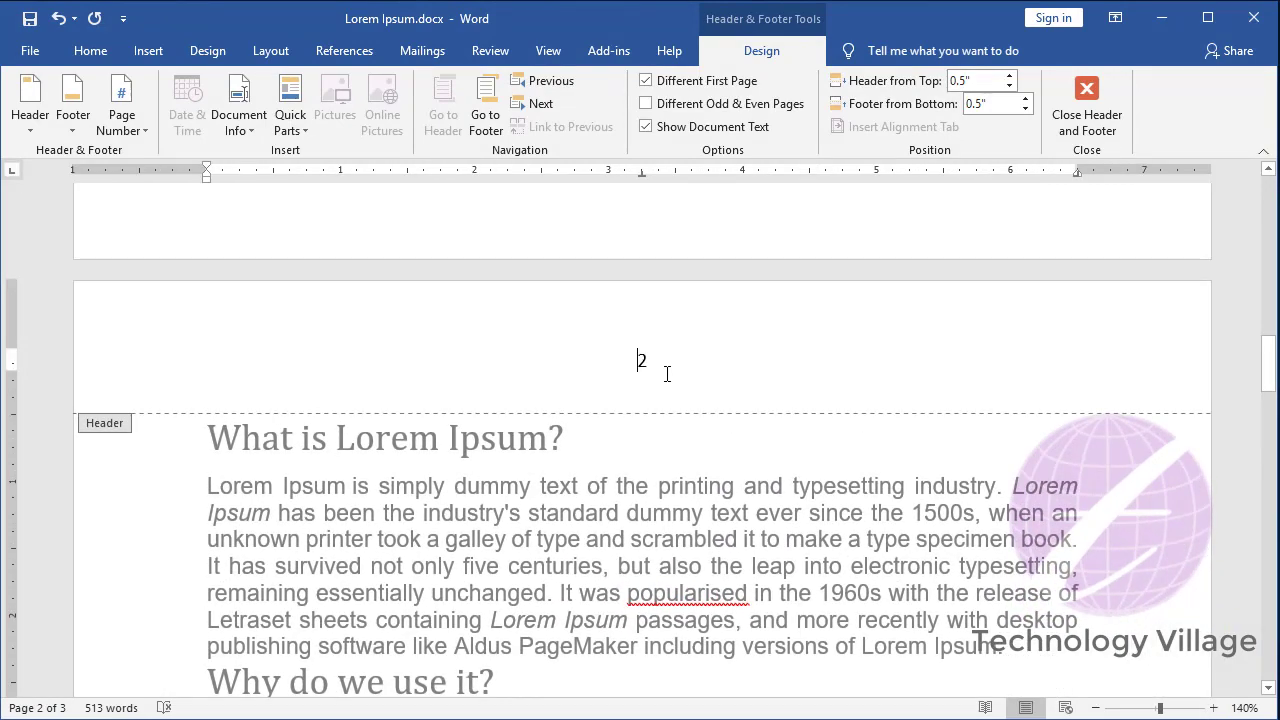
scroll(690, 418, down, 12)
scroll(690, 418, down, 11)
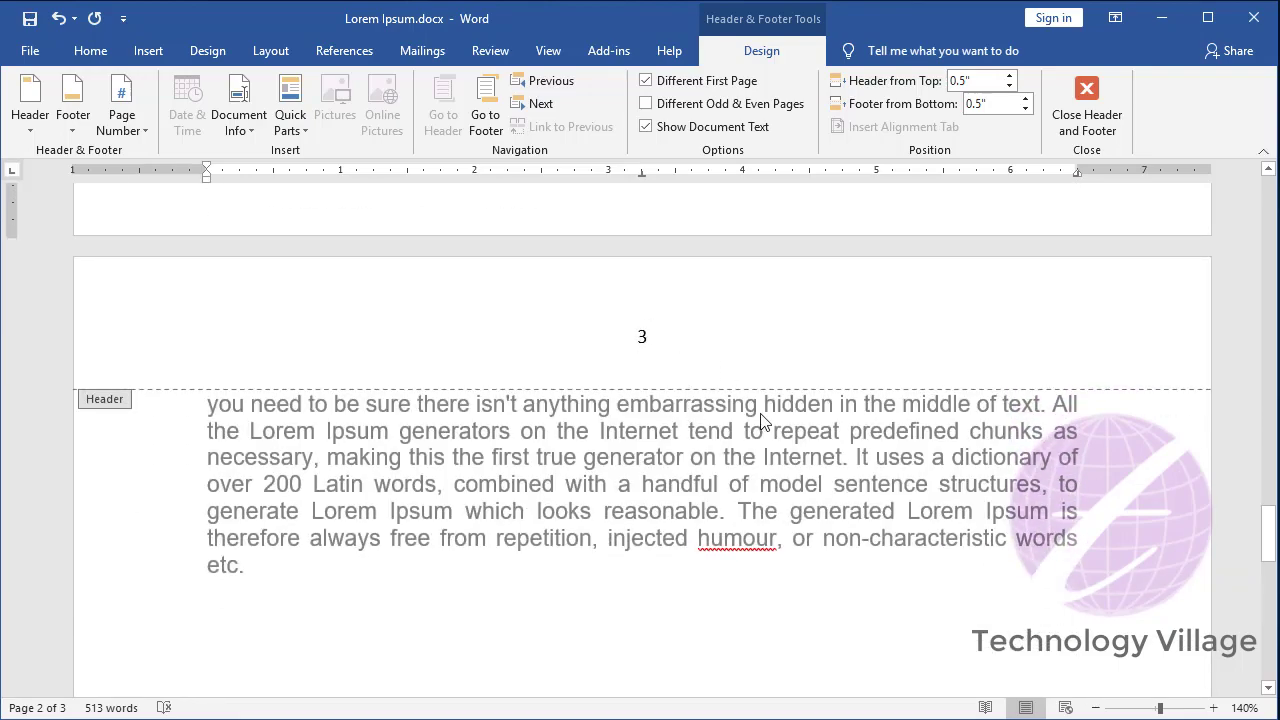
scroll(762, 420, up, 3)
scroll(765, 424, up, 9)
scroll(770, 430, up, 9)
scroll(779, 437, up, 2)
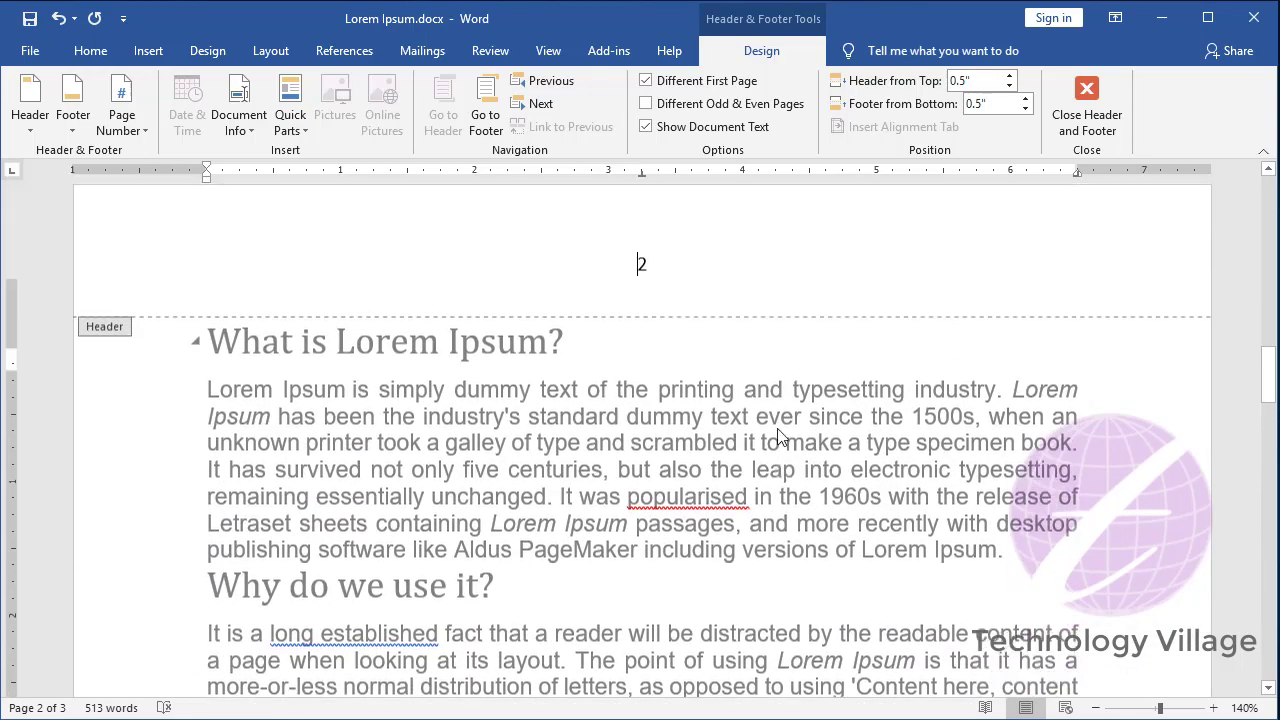
scroll(755, 430, up, 2)
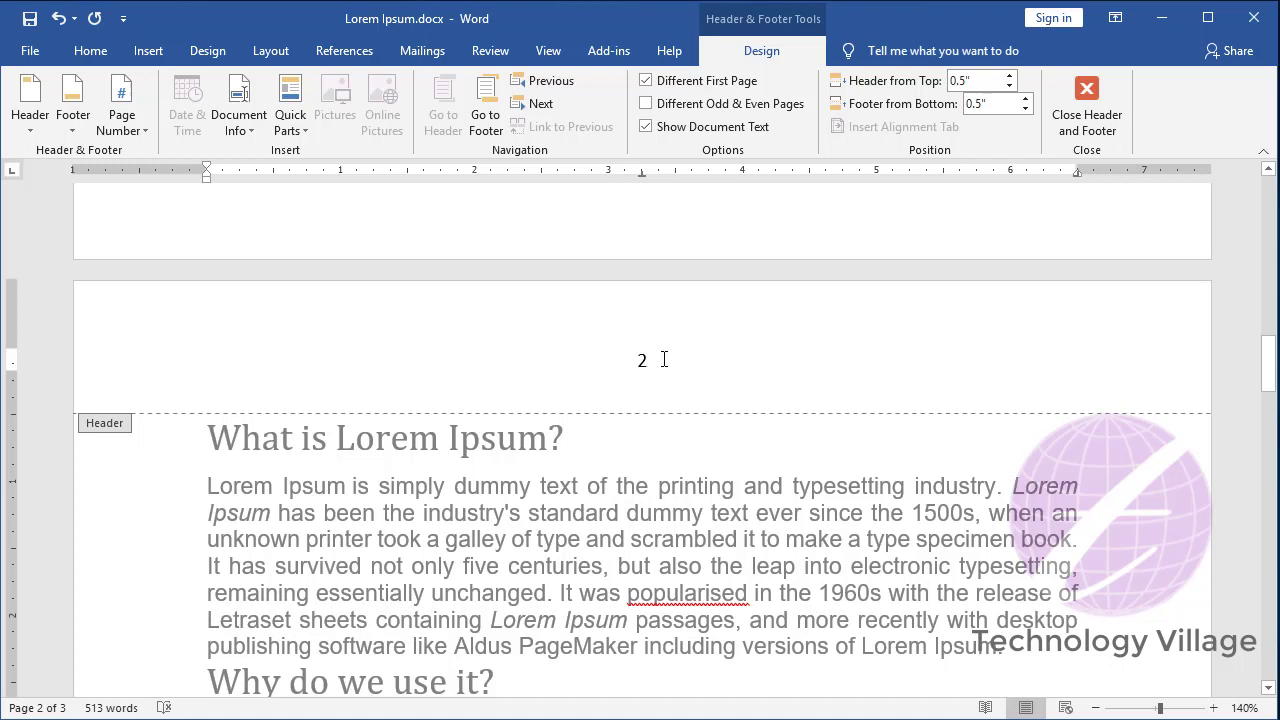
click(664, 360)
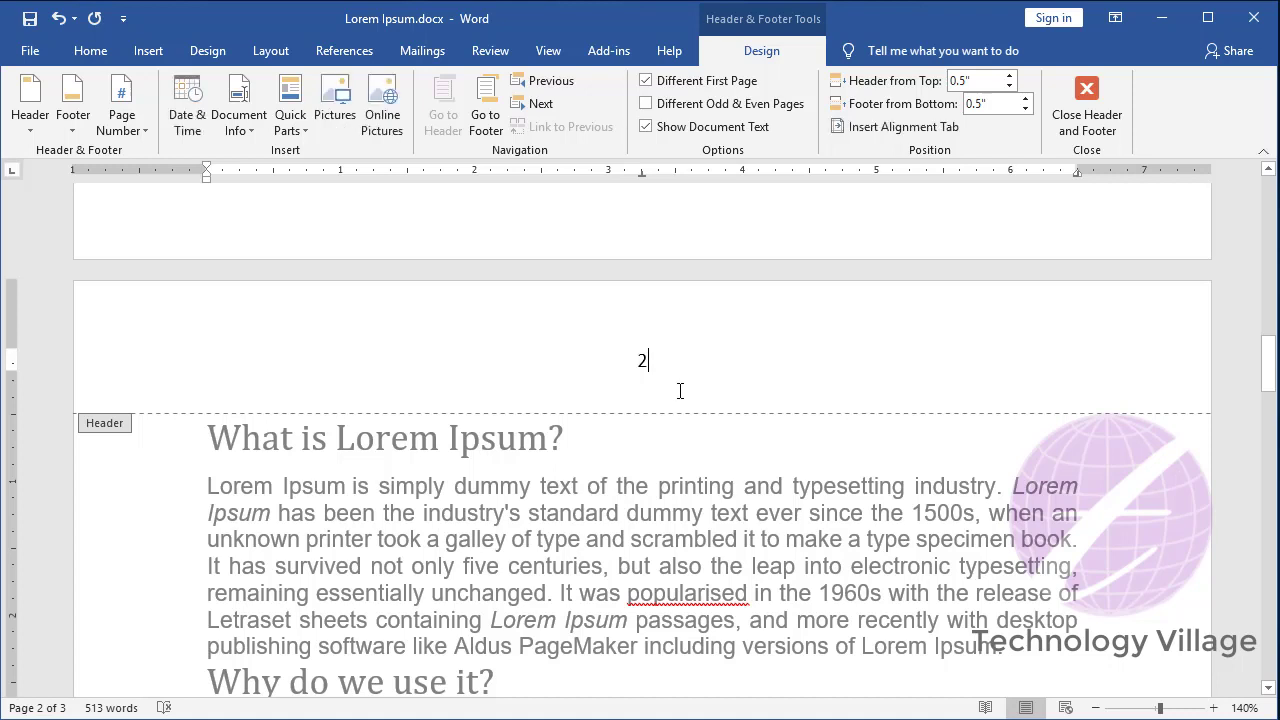
key(shift+Left)
key(BackSpace)
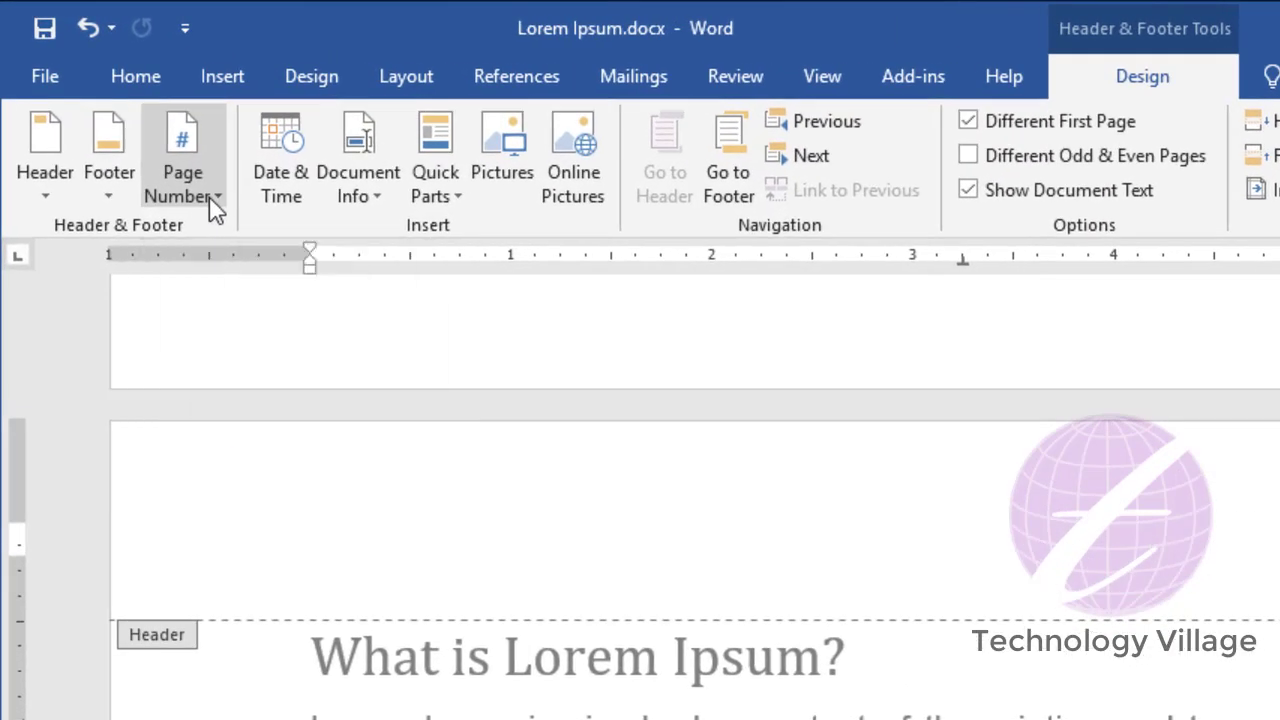
In Format Page Numbers, set numbering to start at 0 and apply it.
click(142, 134)
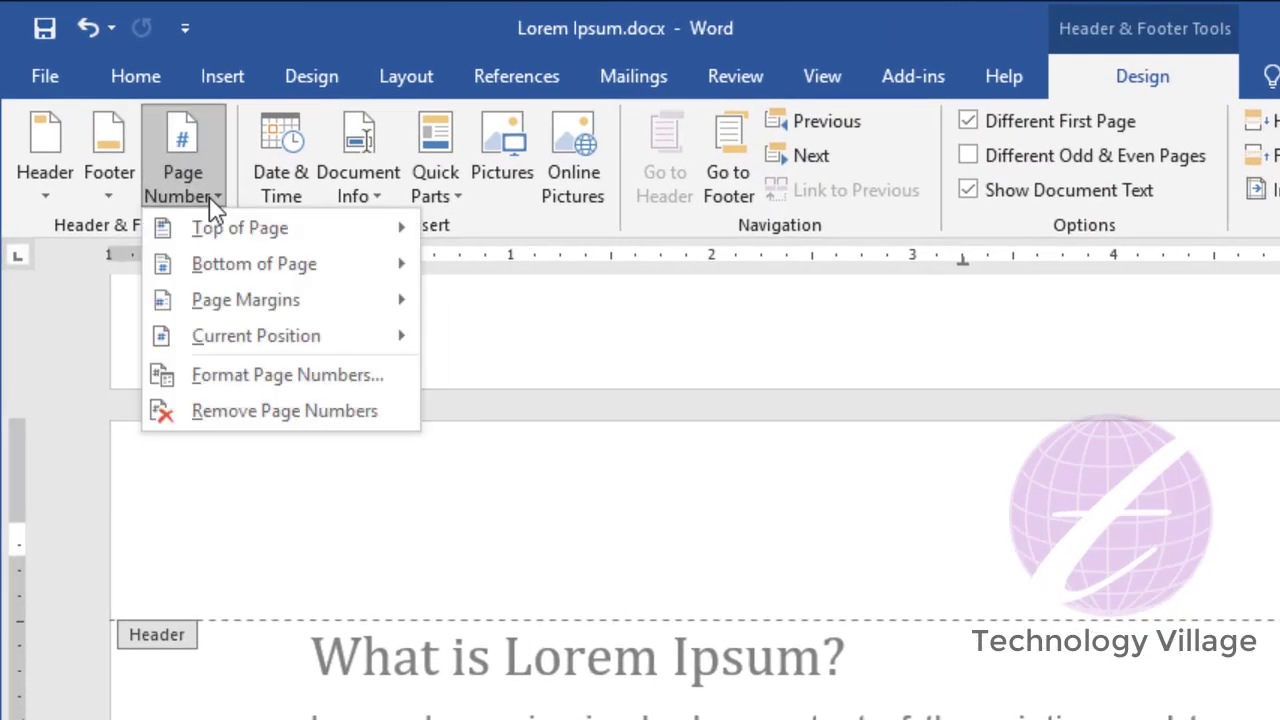
click(333, 378)
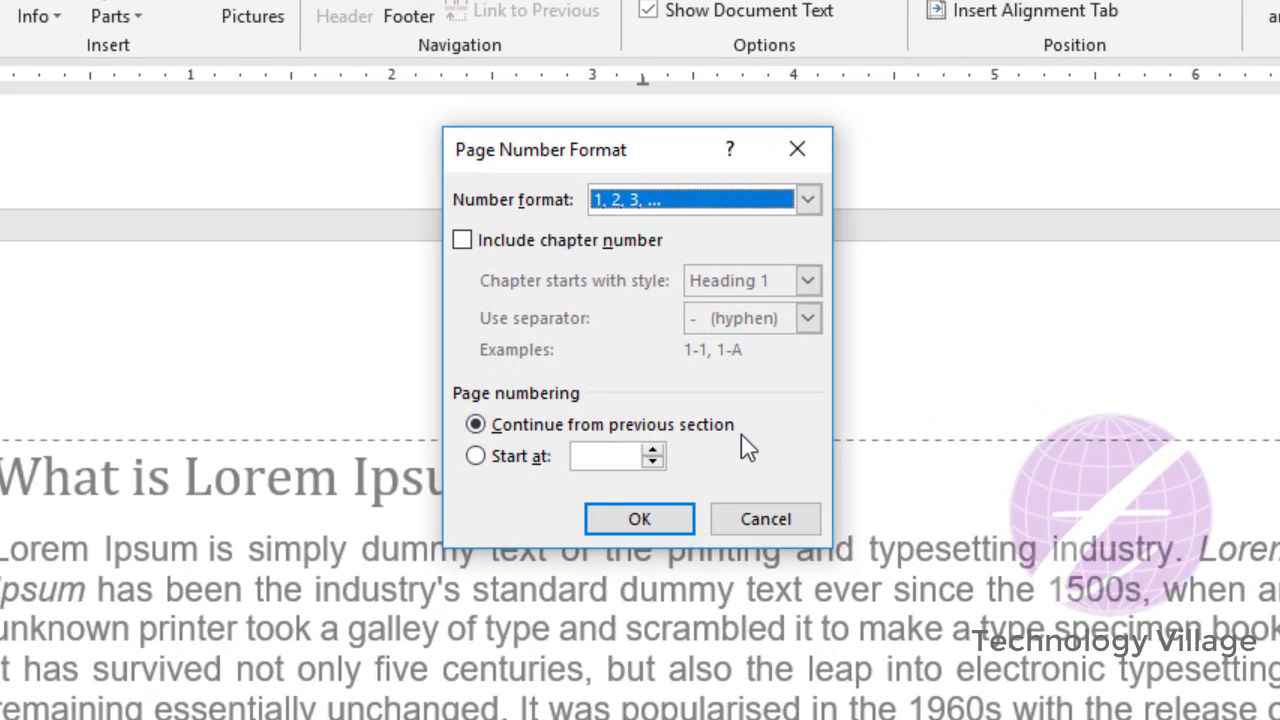
click(476, 457)
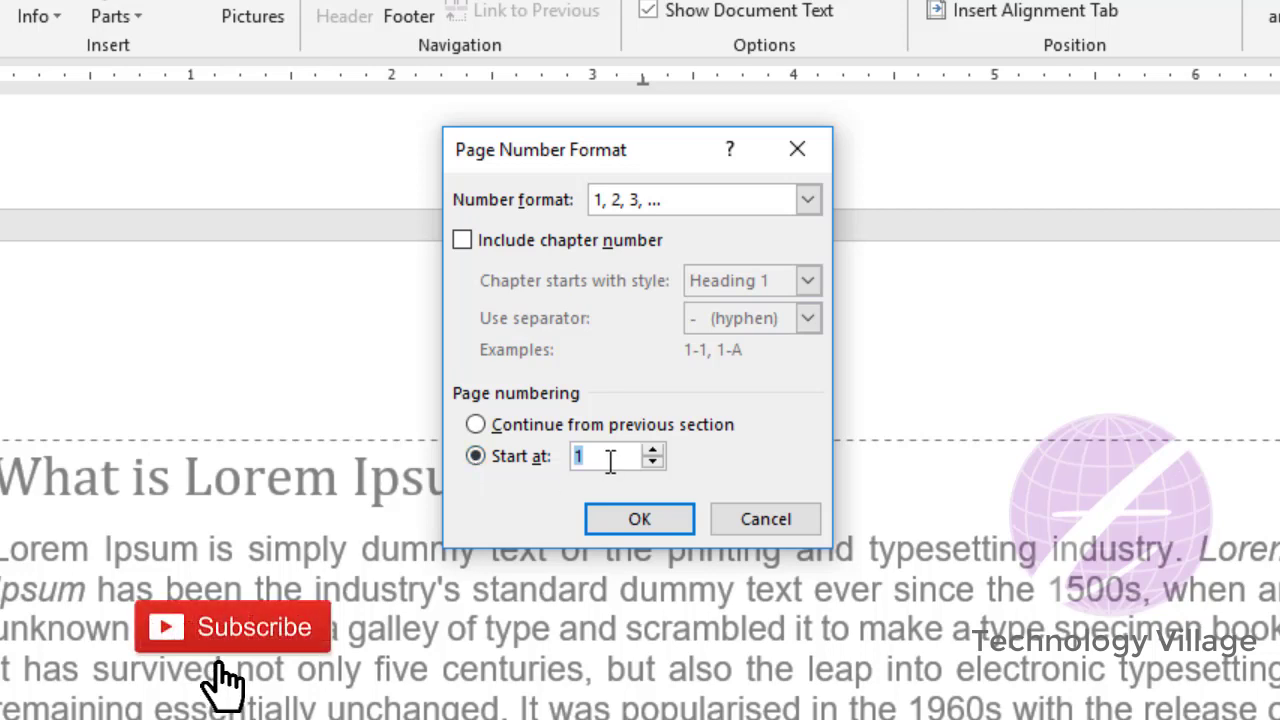
click(610, 460)
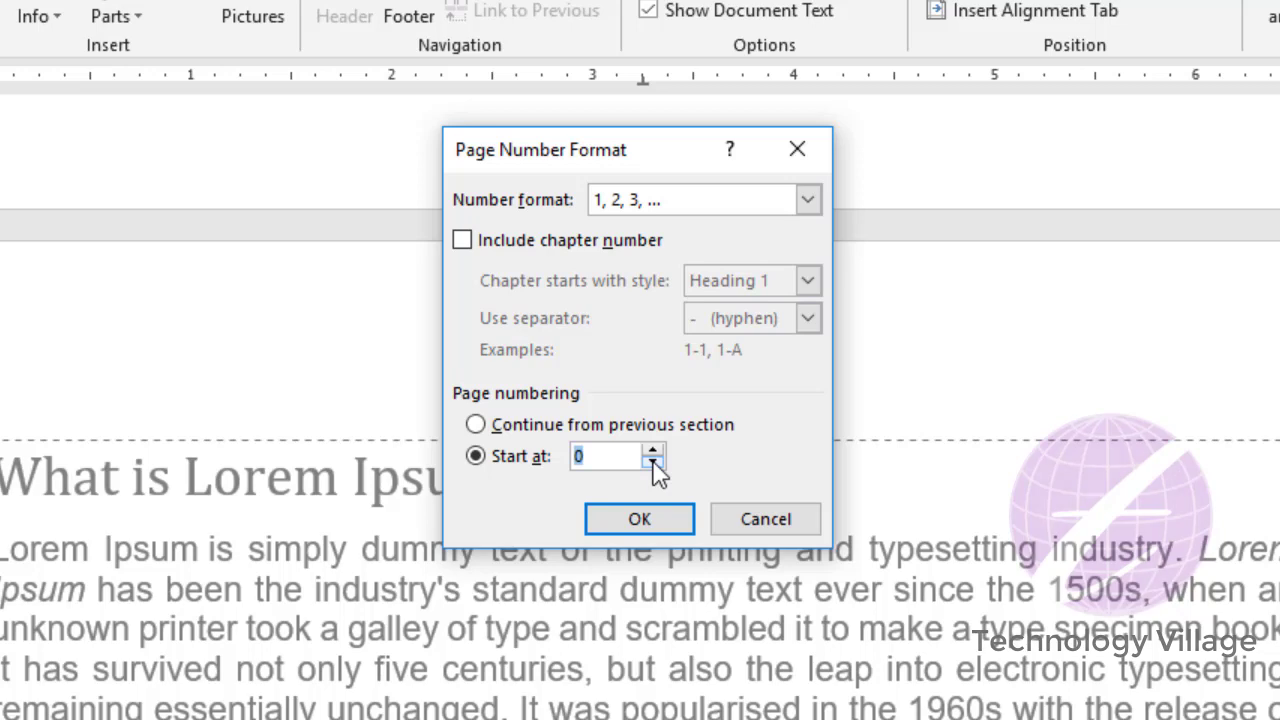
click(649, 532)
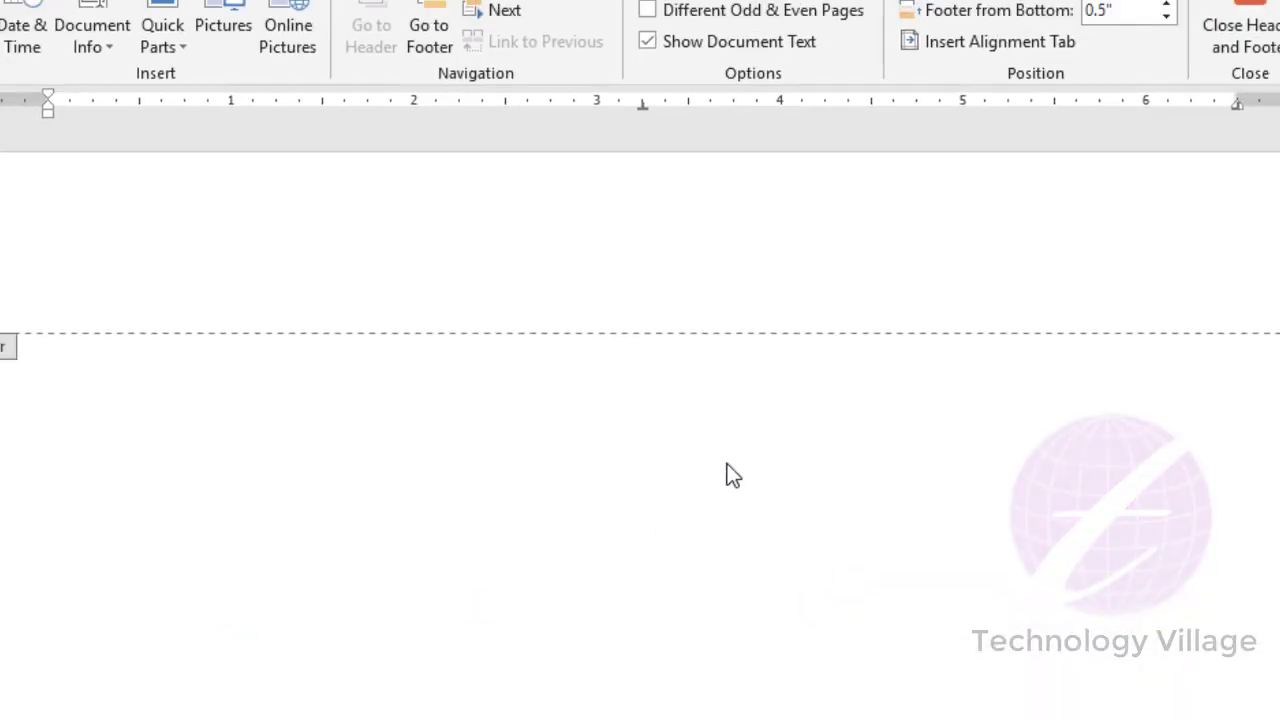
Insert a Plain Number 2 page number at the top of page two, now reading 1.
scroll(654, 451, down, 10)
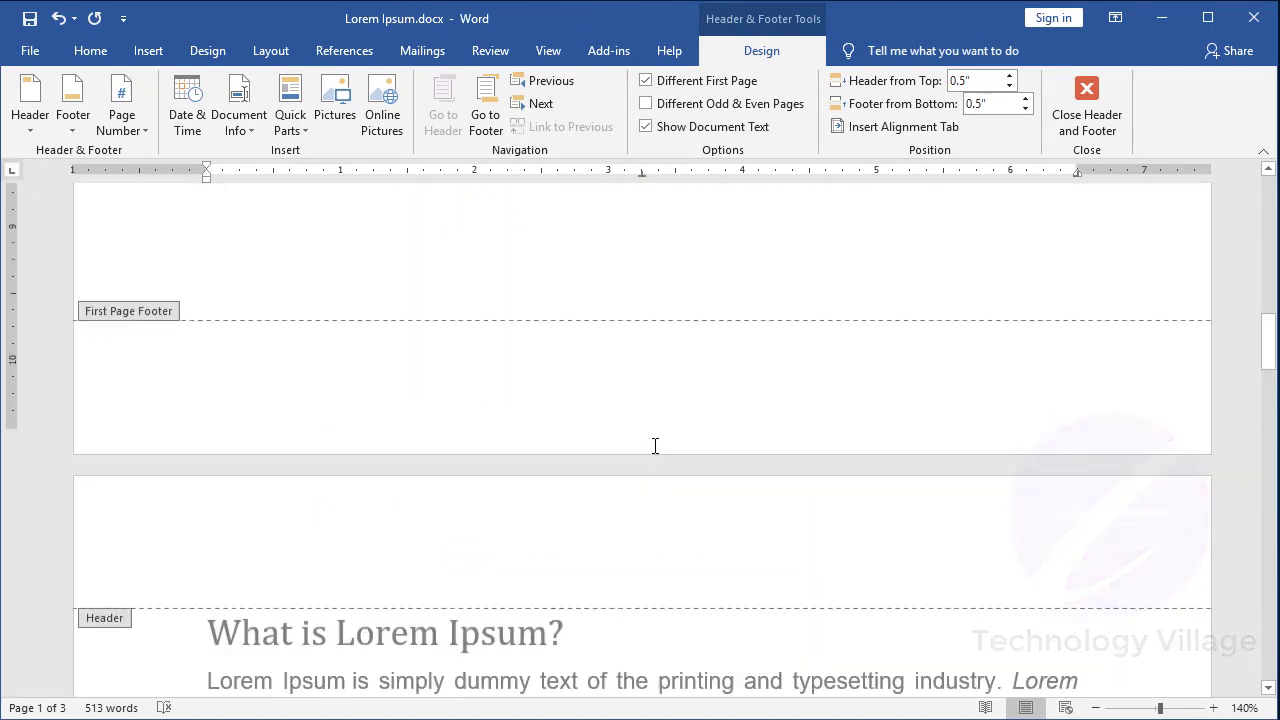
scroll(630, 455, down, 9)
scroll(600, 317, up, 4)
click(601, 339)
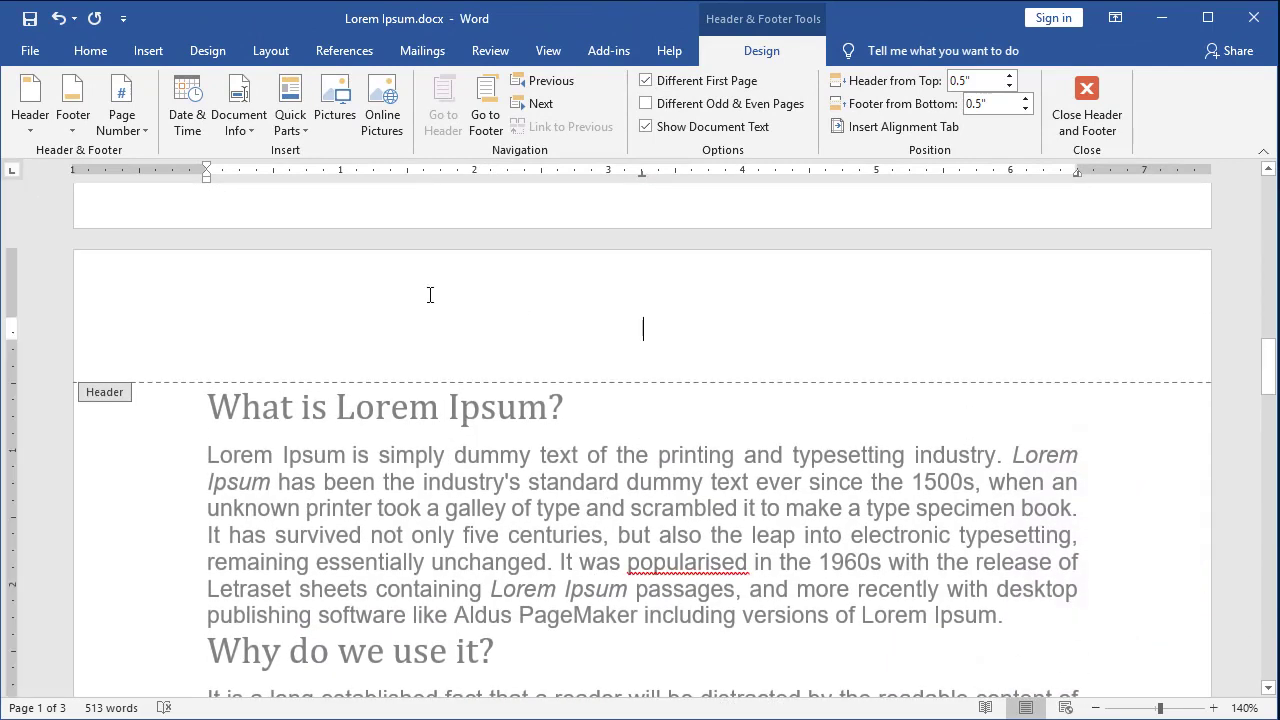
click(130, 131)
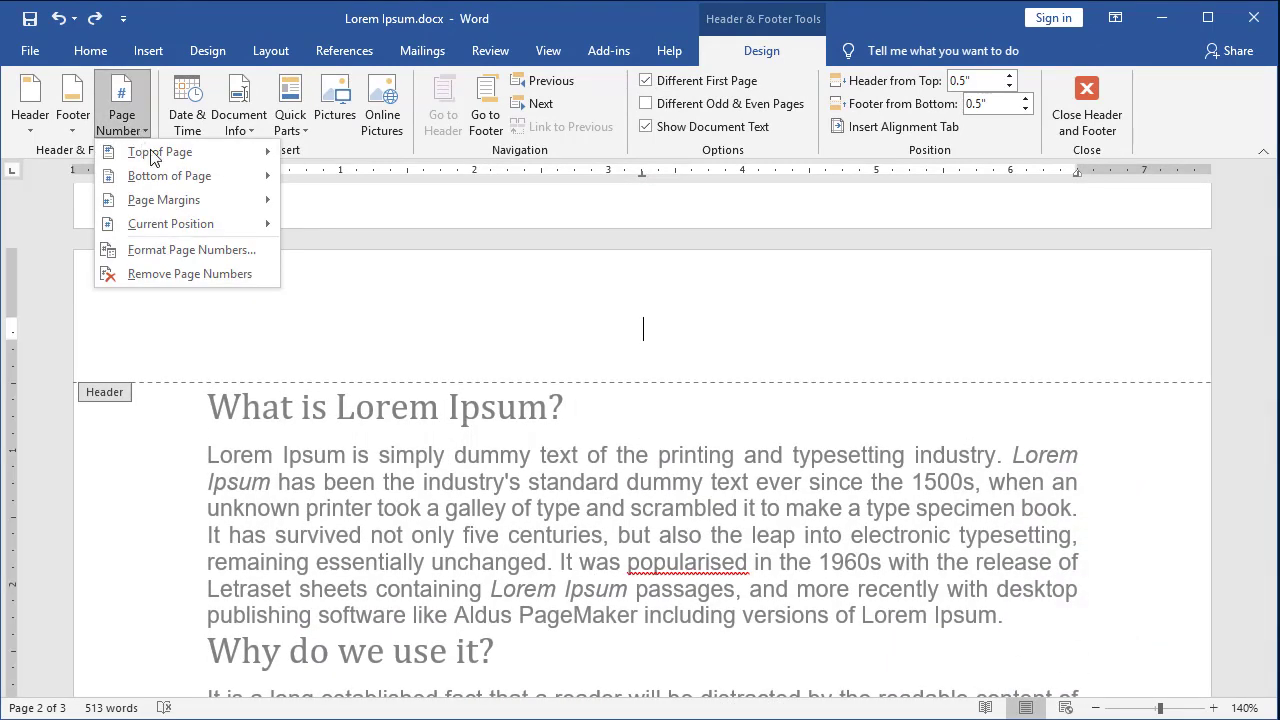
mouse_move(162, 156)
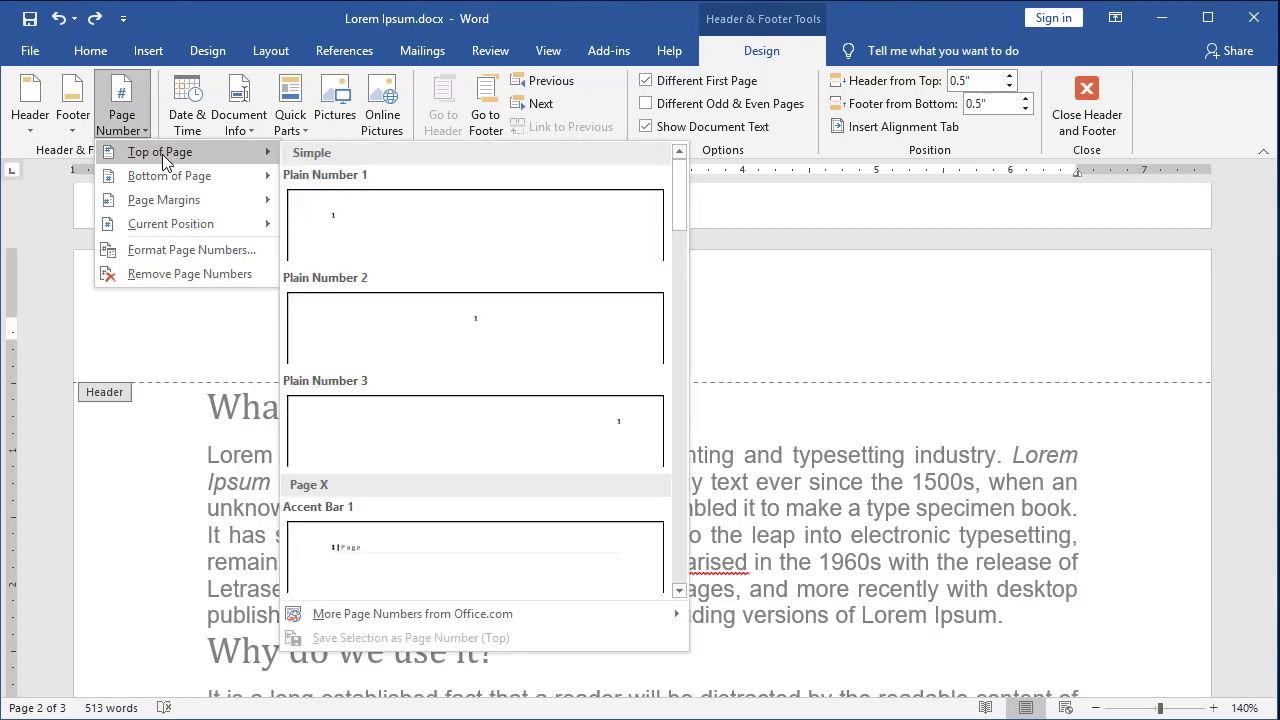
click(437, 340)
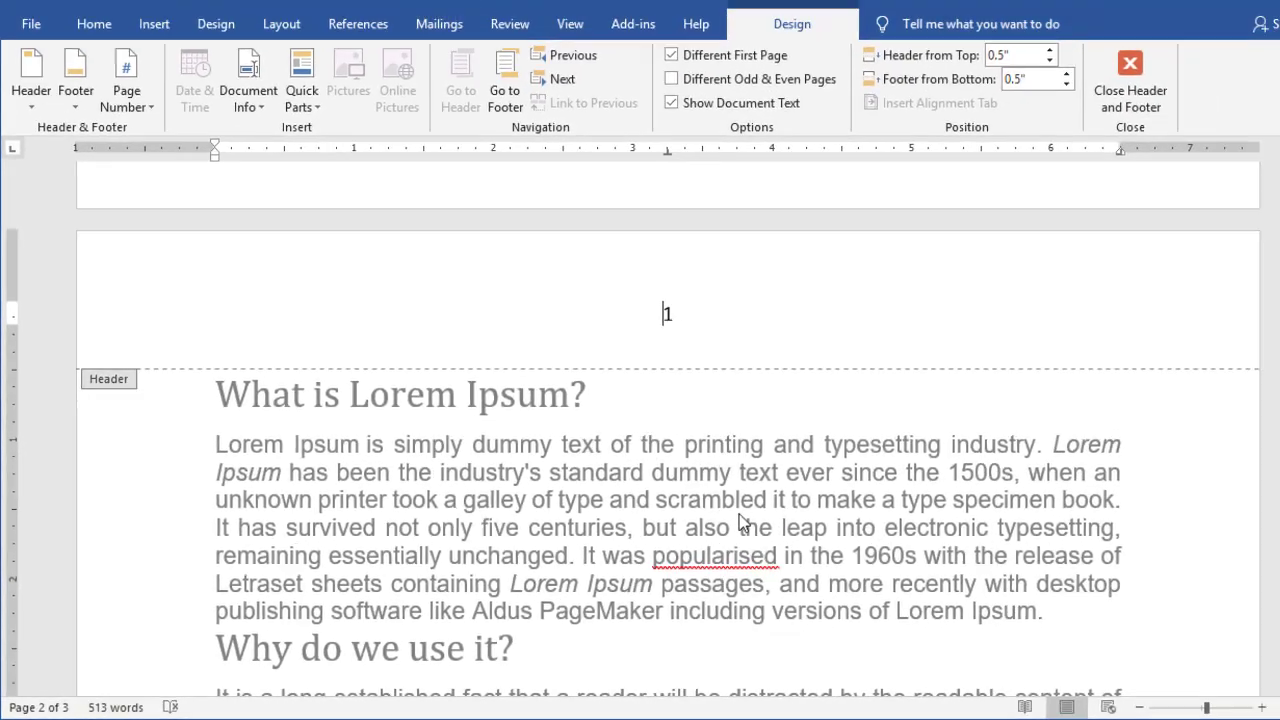
scroll(715, 528, down, 4)
Close header and footer editing.
scroll(714, 530, down, 3)
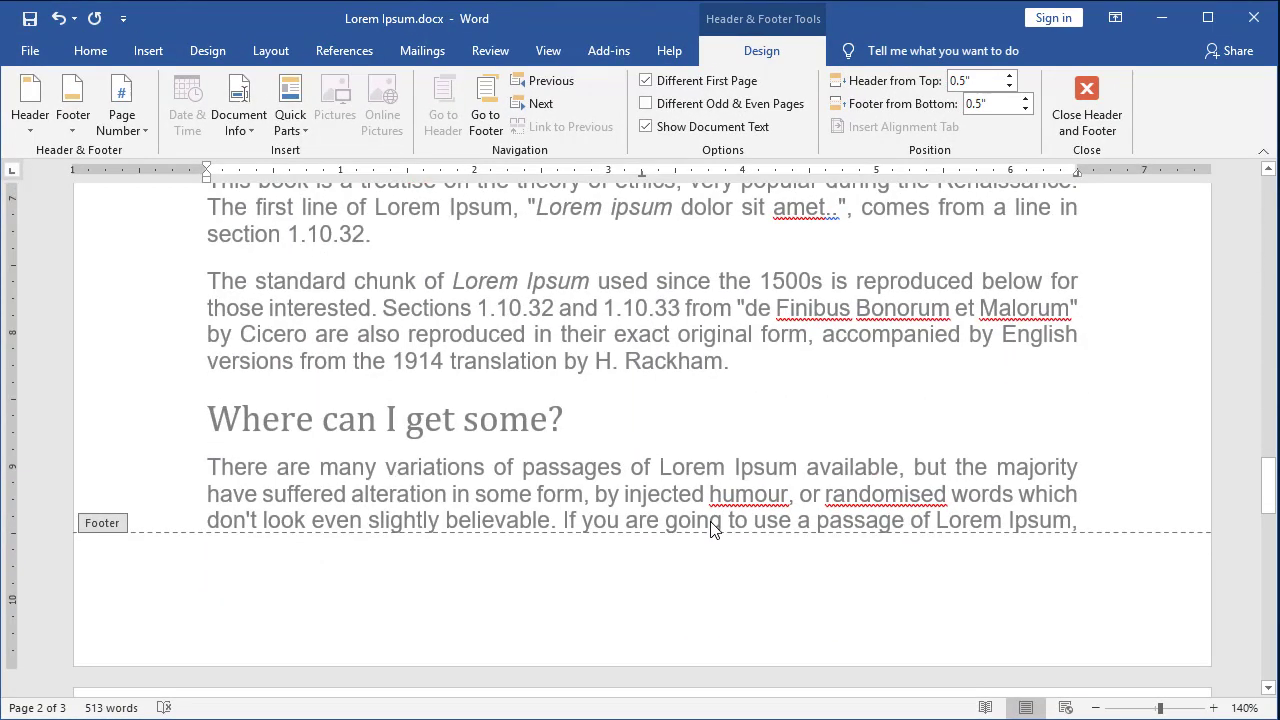
scroll(749, 508, up, 10)
click(1087, 91)
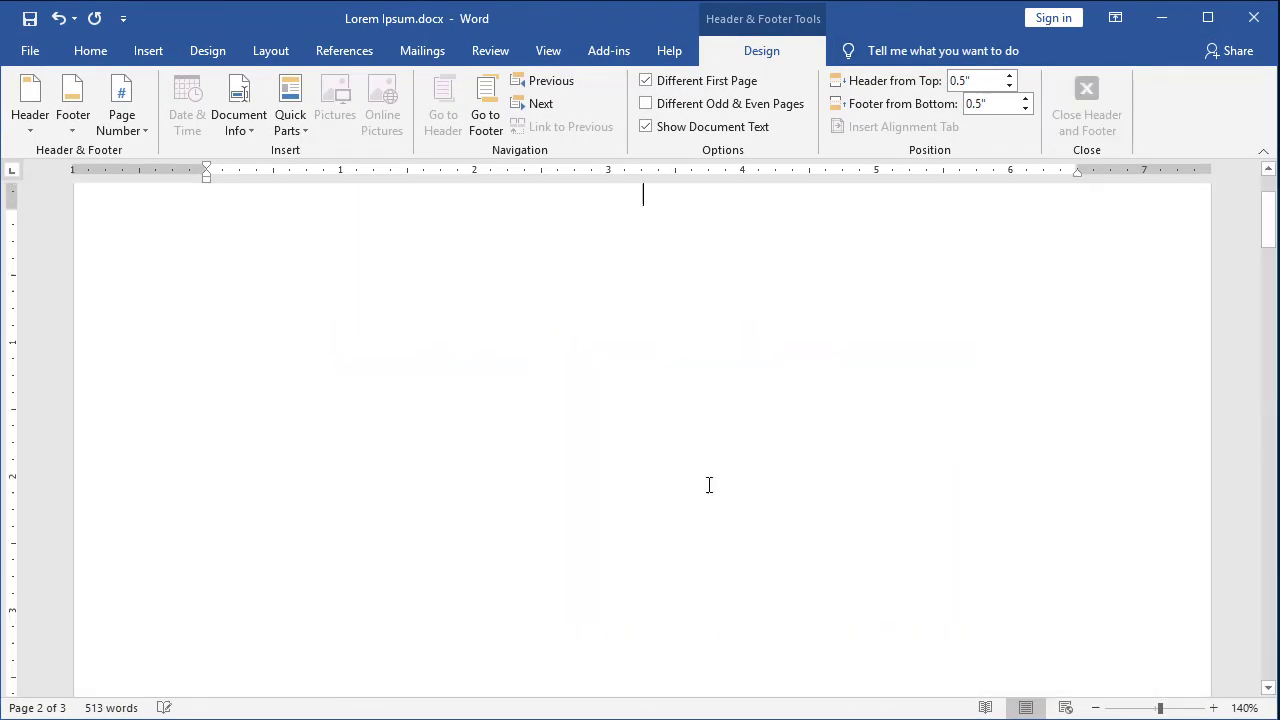
Add a page break after the final word 'etc.' to create a new page numbered 3.
scroll(768, 503, down, 1)
scroll(752, 516, down, 2)
scroll(752, 516, down, 1)
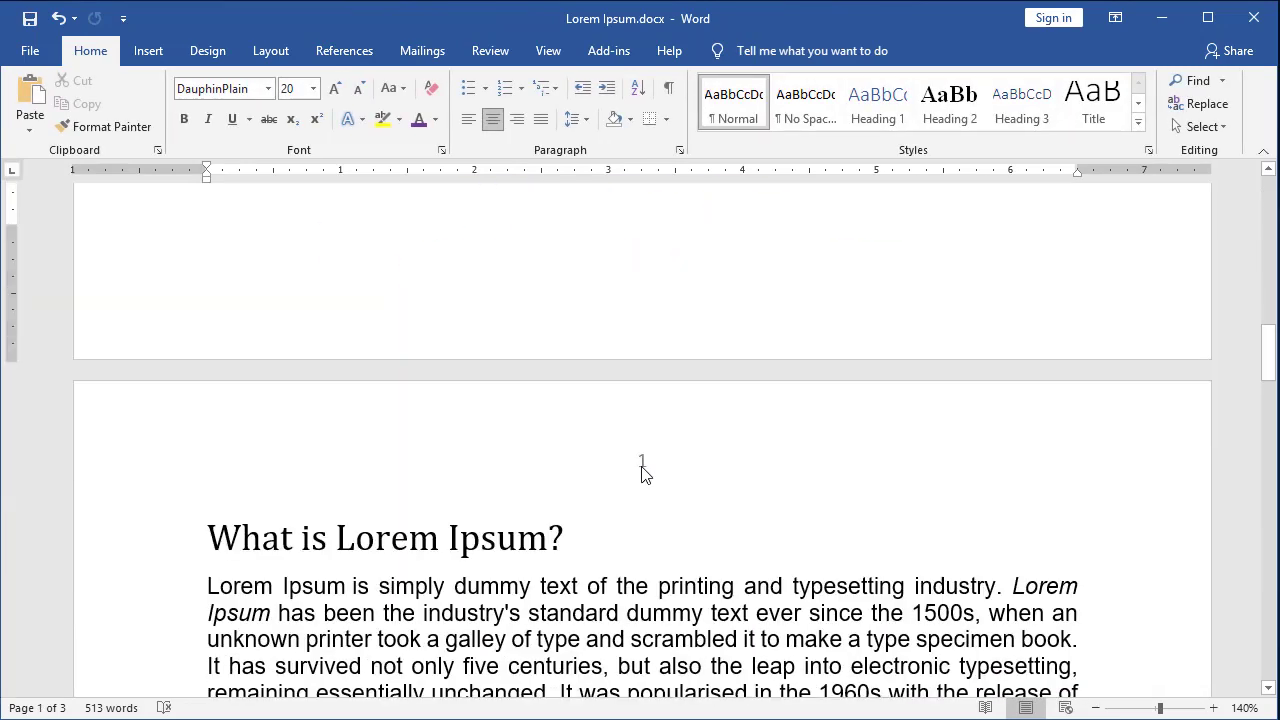
scroll(655, 480, down, 5)
scroll(665, 500, down, 5)
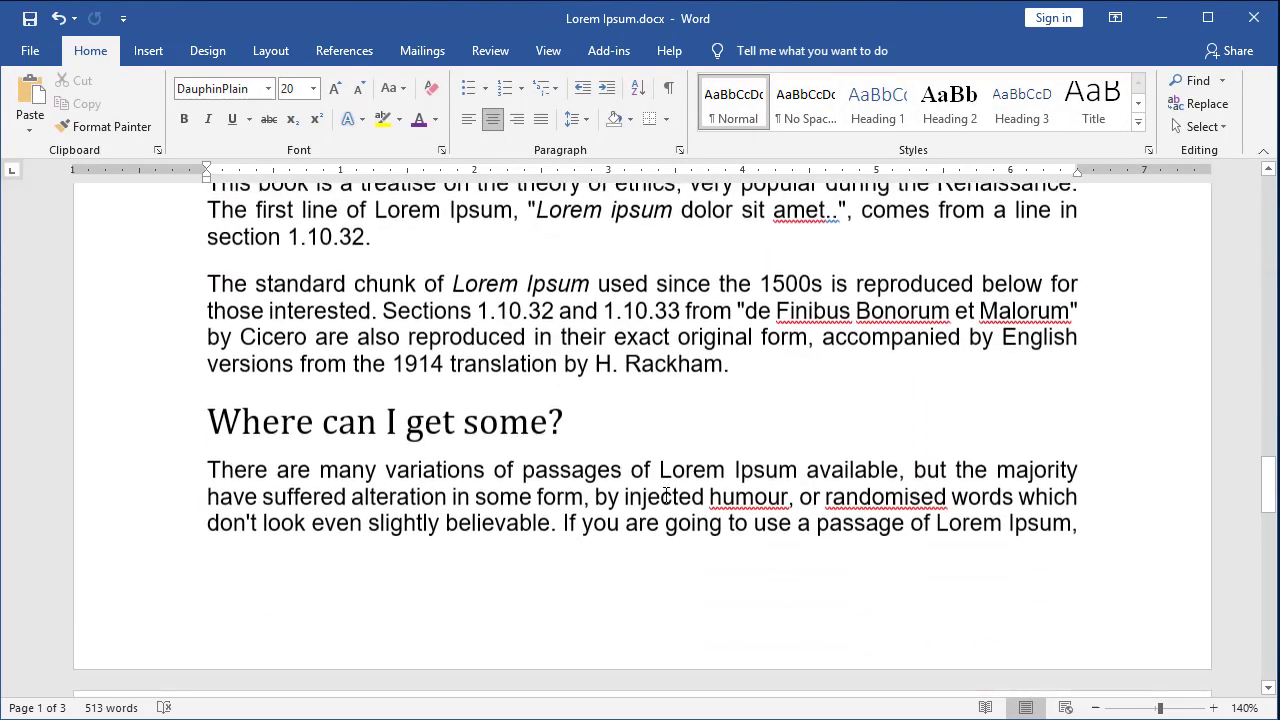
scroll(675, 530, down, 4)
scroll(688, 560, down, 2)
click(440, 632)
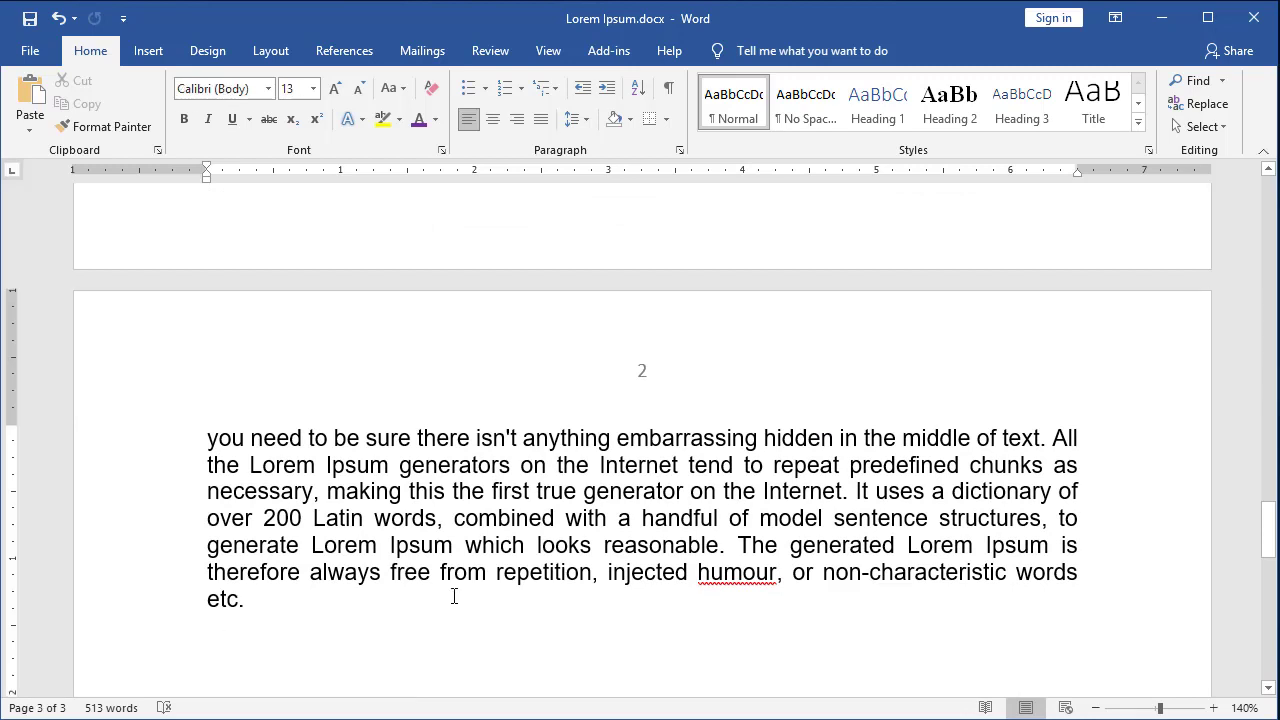
key(ctrl+Return)
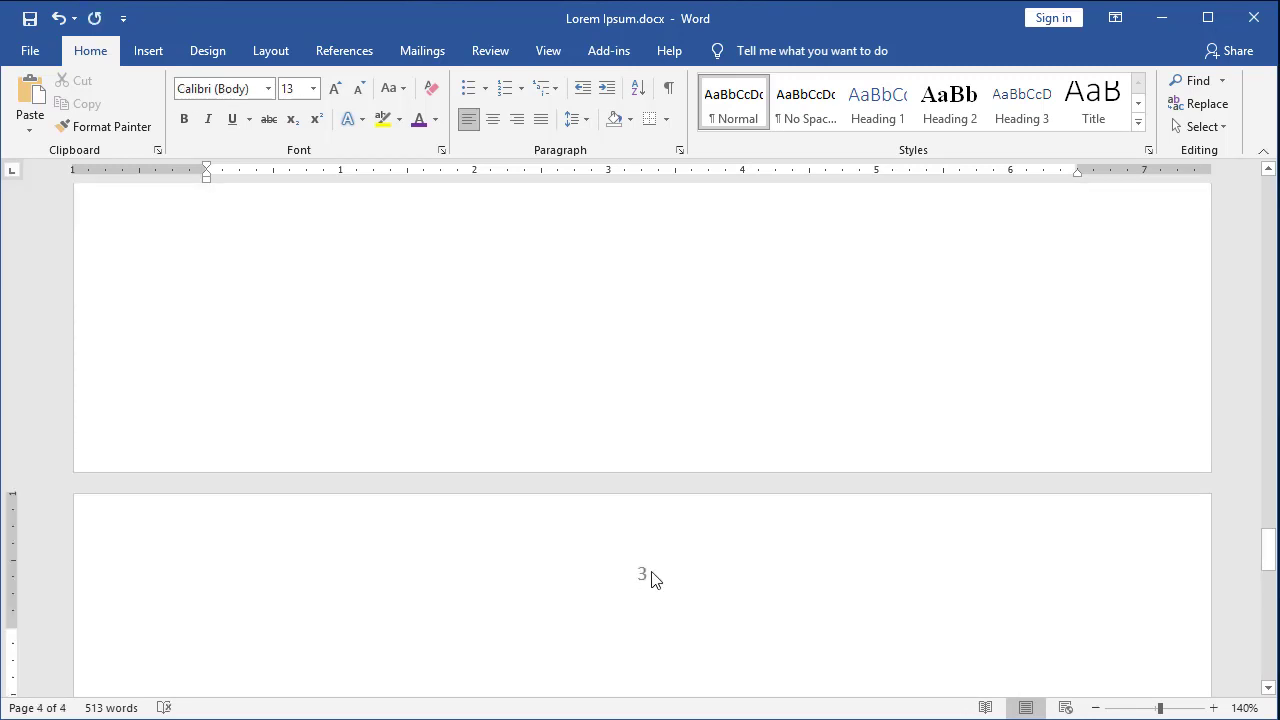